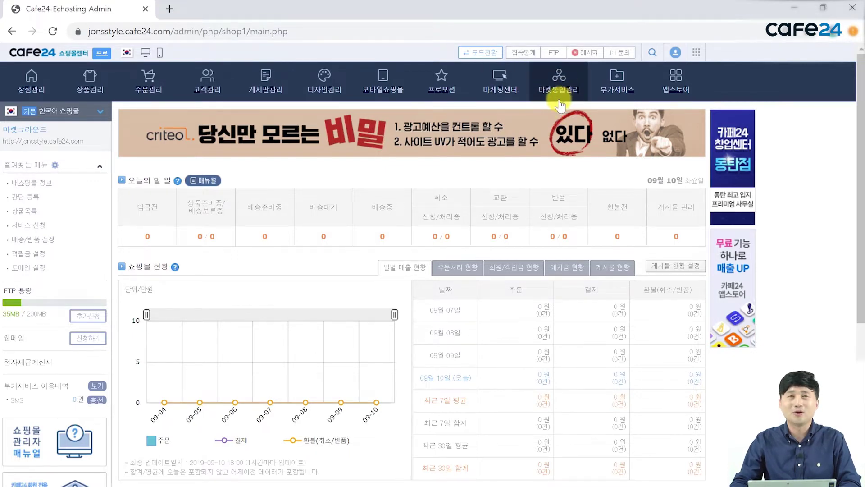
Open market integration management (마켓통합관리) and look through its service settings, product management and market board sections.
{"action": "left_click", "coordinate": [554, 85]}
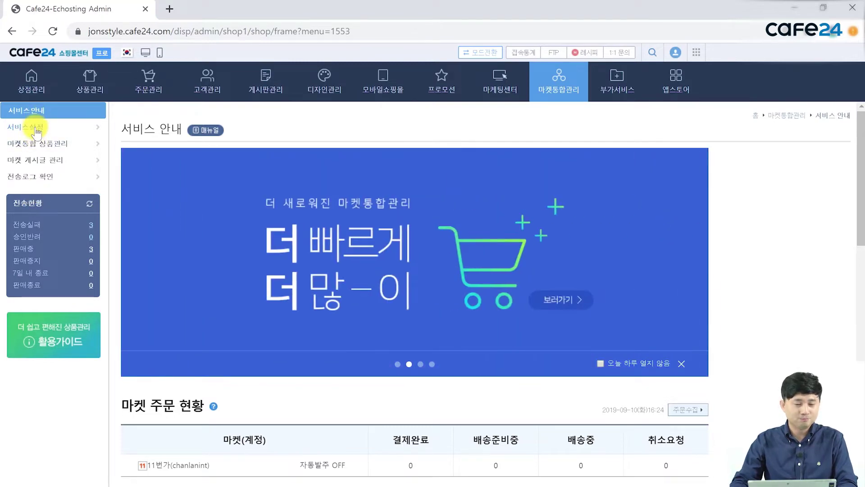
{"action": "left_click", "coordinate": [35, 126]}
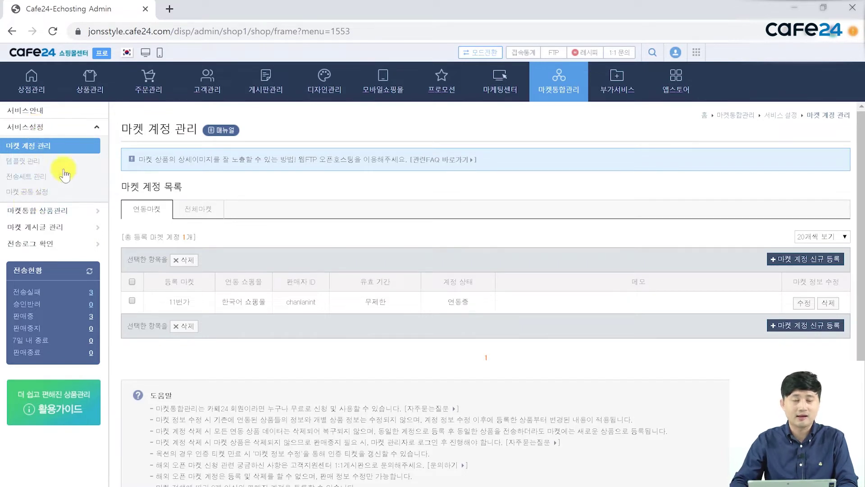
{"action": "left_click", "coordinate": [53, 213]}
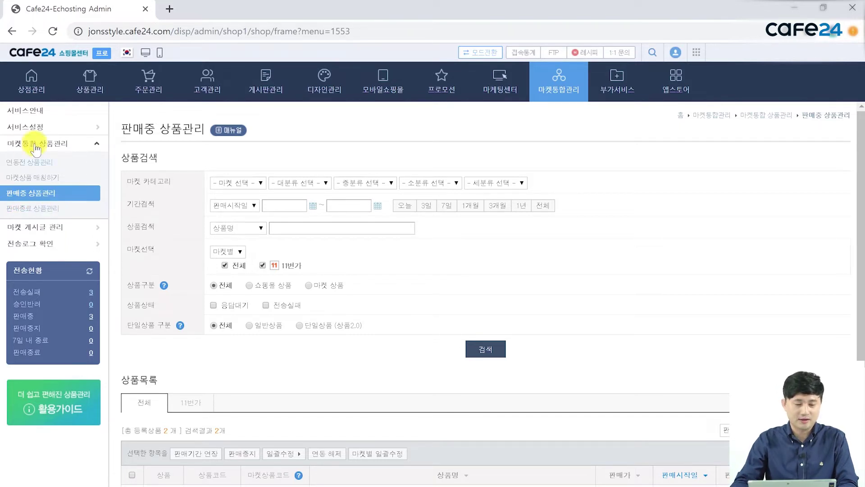
{"action": "left_click", "coordinate": [48, 230]}
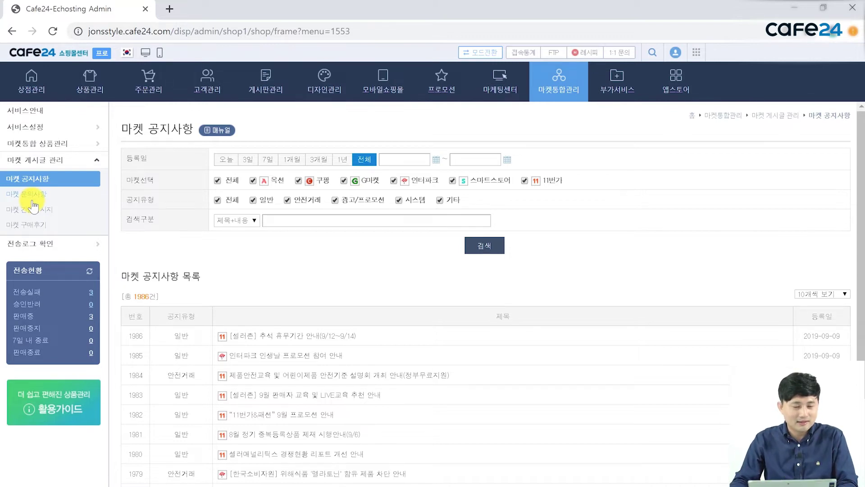
In market account management (마켓 계정 관리), examine the list of all linkable markets and return to the linked markets.
{"action": "left_click", "coordinate": [58, 127]}
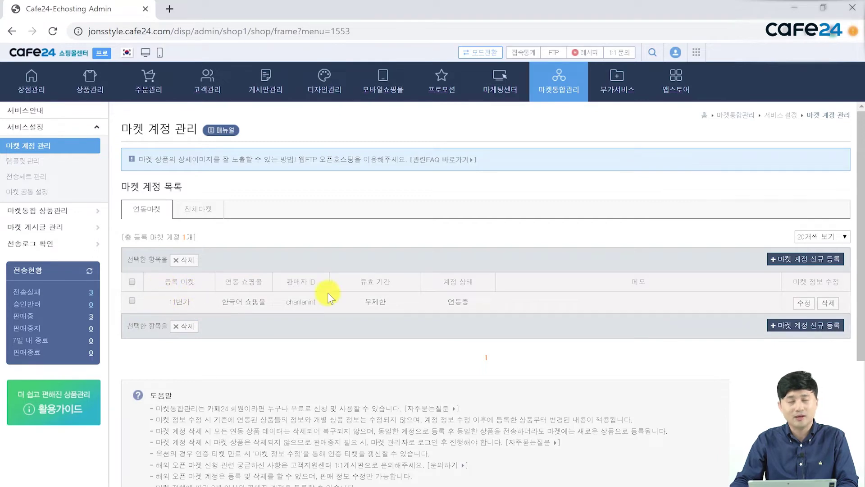
{"action": "left_click", "coordinate": [199, 209]}
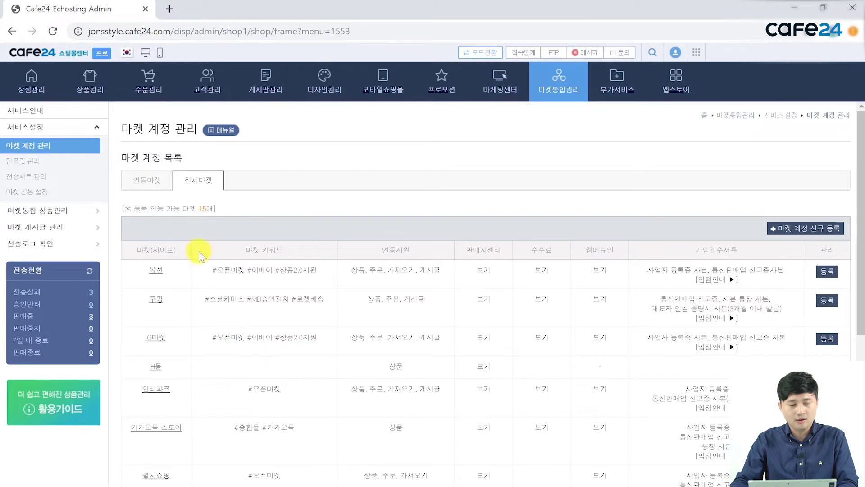
{"action": "scroll", "coordinate": [324, 284], "scroll_direction": "down", "scroll_amount": 4}
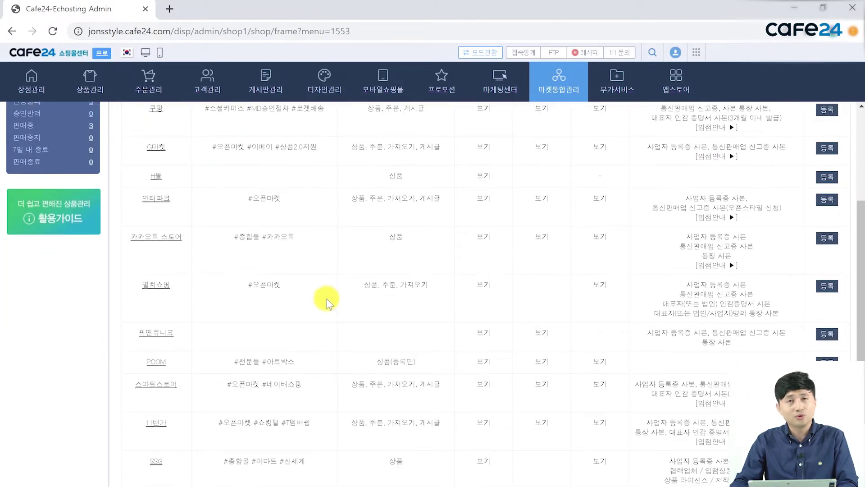
{"action": "scroll", "coordinate": [325, 300], "scroll_direction": "up", "scroll_amount": 1}
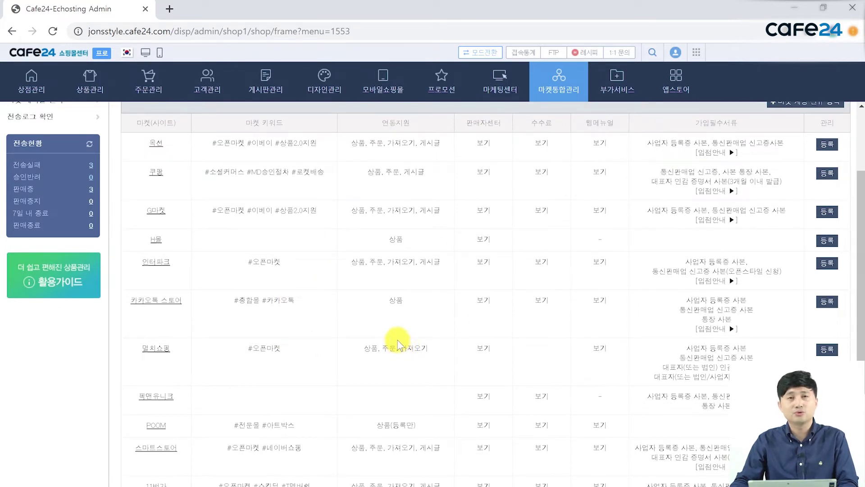
{"action": "scroll", "coordinate": [396, 345], "scroll_direction": "up", "scroll_amount": 2}
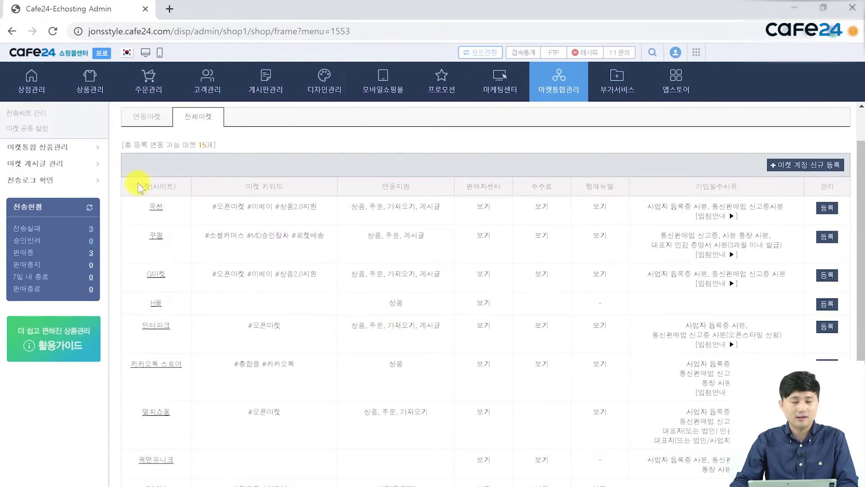
{"action": "left_click", "coordinate": [146, 122]}
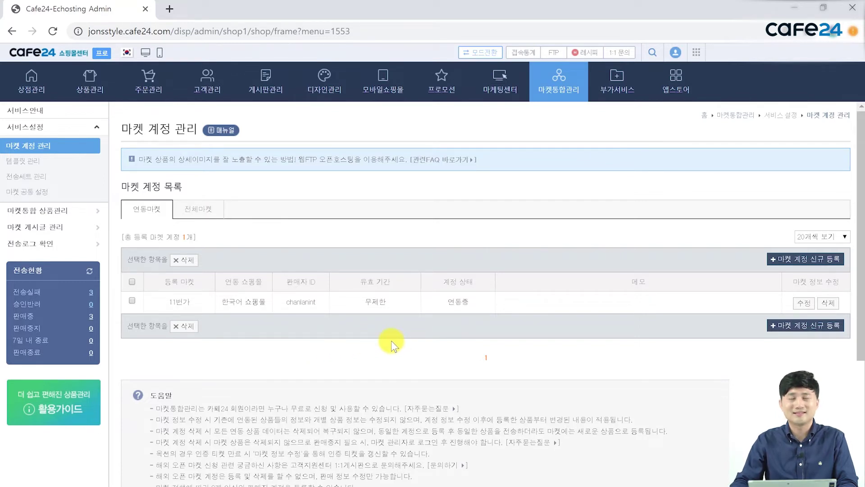
Start registering a new market account and choose G마켓 as the open market.
{"action": "left_click", "coordinate": [787, 261]}
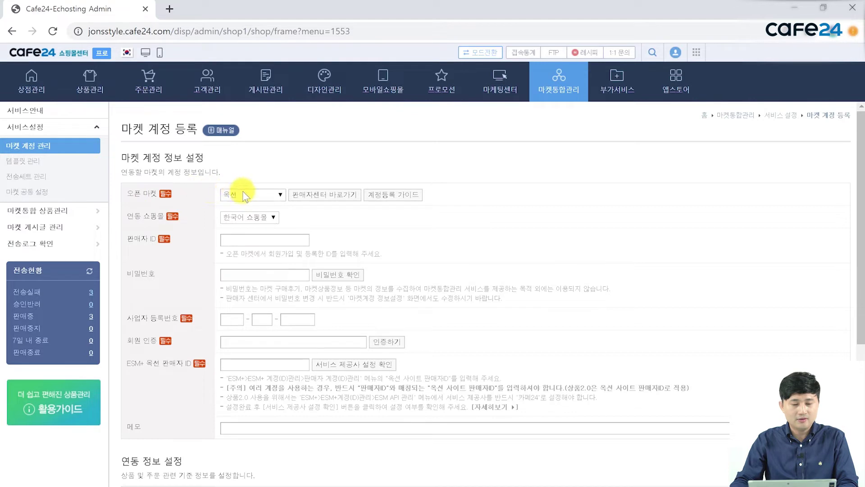
{"action": "left_click", "coordinate": [279, 195]}
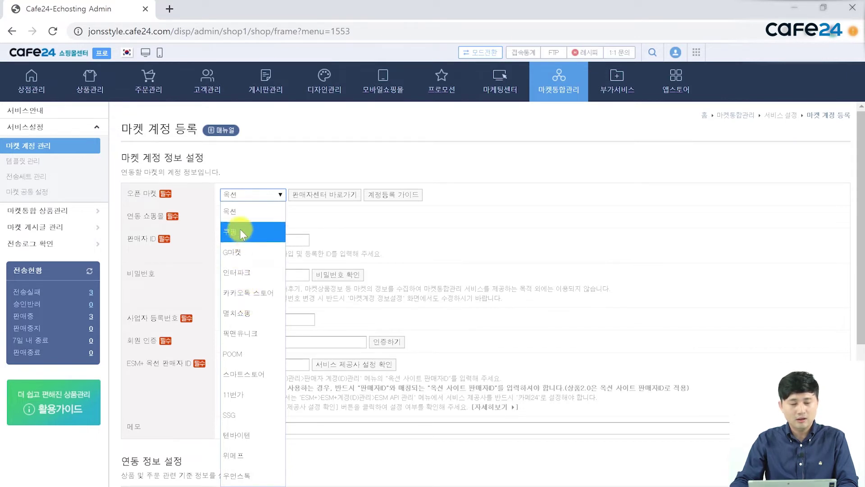
{"action": "left_click", "coordinate": [237, 214]}
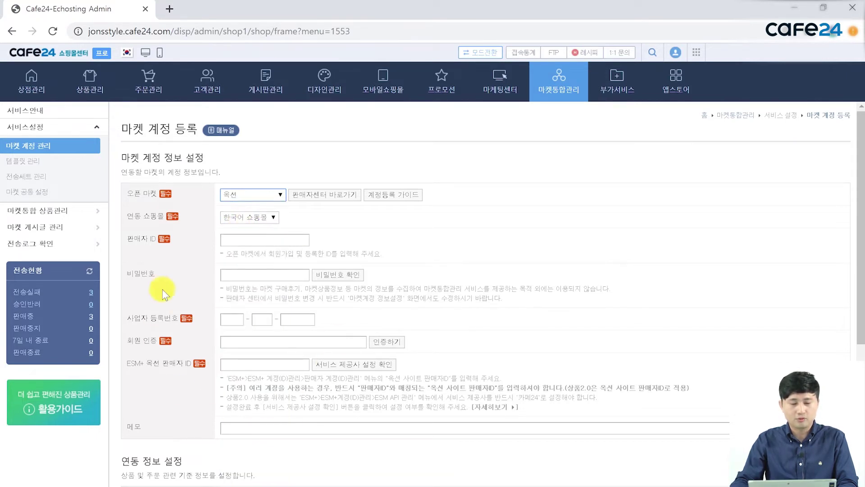
{"action": "left_click", "coordinate": [278, 196]}
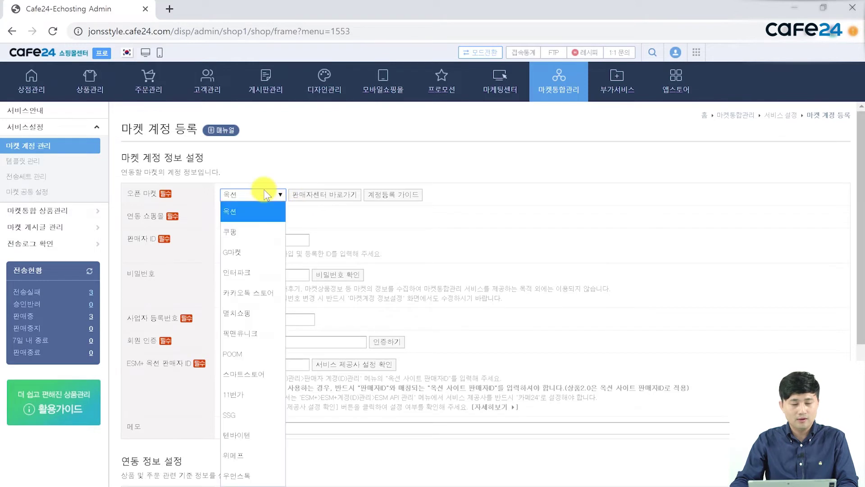
{"action": "left_click", "coordinate": [261, 253]}
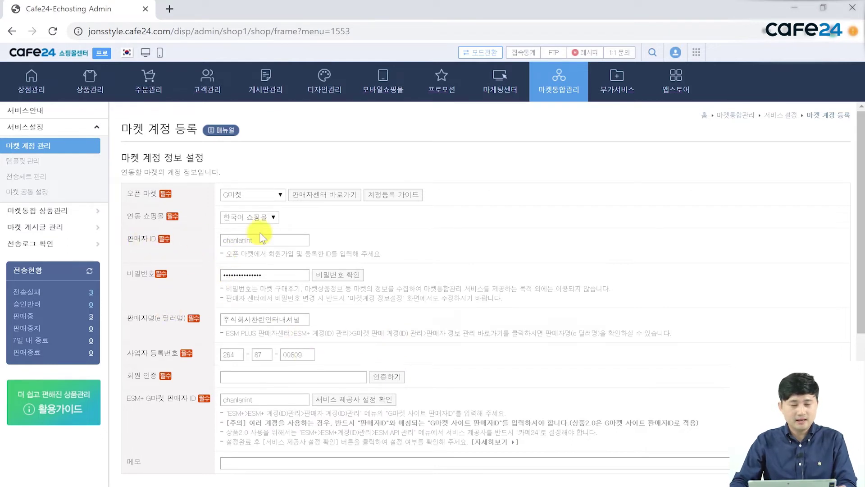
Check the G마켓 seller ID and password entries and verify the account password.
{"action": "left_click_drag", "start_coordinate": [269, 239], "coordinate": [226, 241]}
{"action": "left_click", "coordinate": [224, 245]}
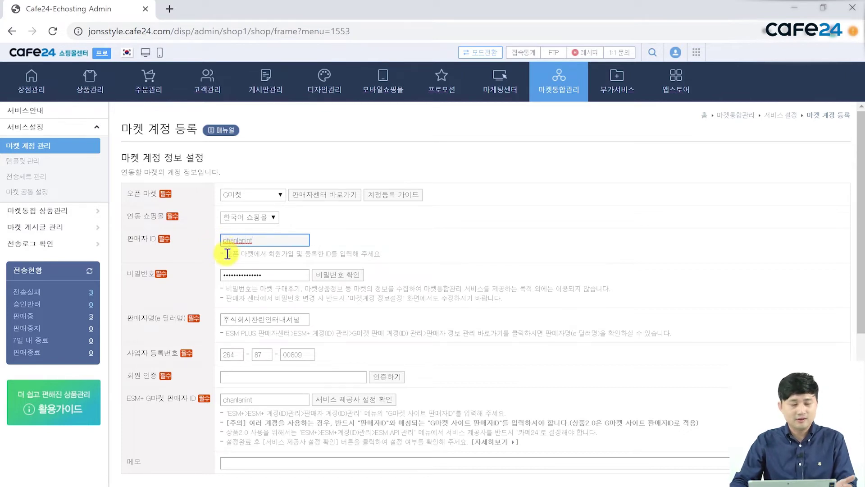
{"action": "left_click_drag", "start_coordinate": [286, 274], "coordinate": [212, 278]}
{"action": "left_click", "coordinate": [321, 294]}
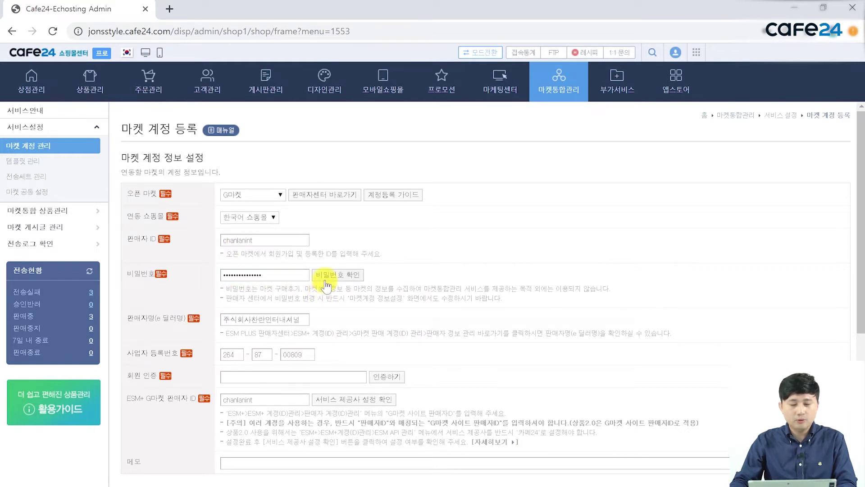
{"action": "left_click", "coordinate": [325, 277]}
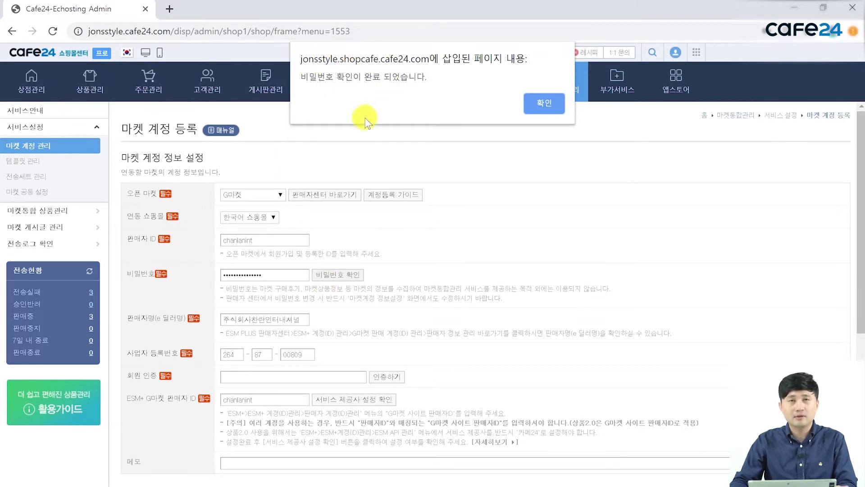
{"action": "left_click", "coordinate": [549, 104]}
Check the seller name and run the member authentication (회원 인증) for the G마켓 account.
{"action": "scroll", "coordinate": [285, 293], "scroll_direction": "down", "scroll_amount": 1}
{"action": "left_click_drag", "start_coordinate": [238, 256], "coordinate": [299, 256]}
{"action": "left_click", "coordinate": [299, 255]}
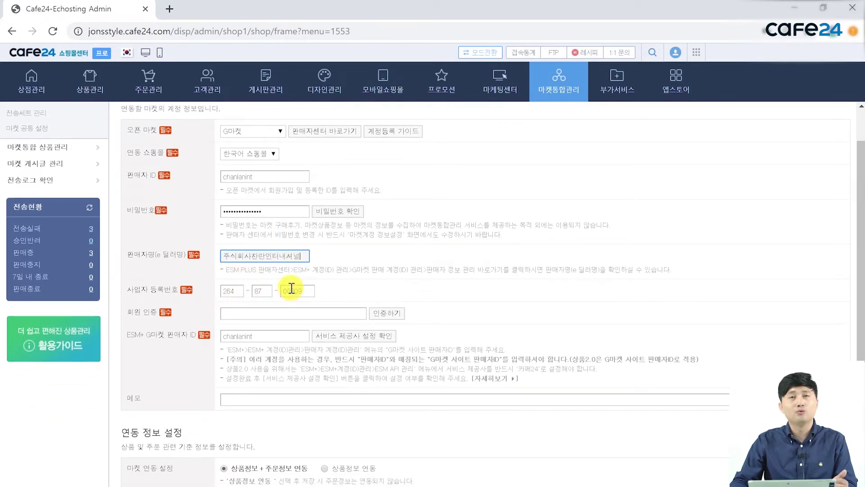
{"action": "left_click", "coordinate": [401, 313]}
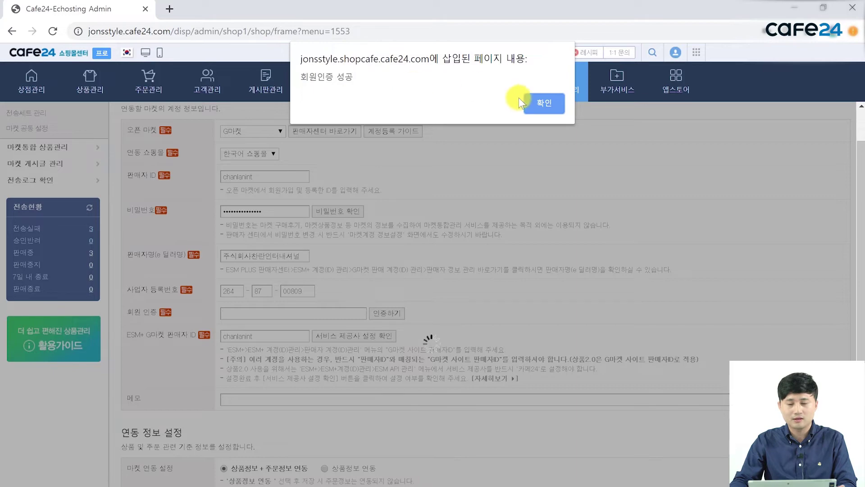
{"action": "left_click", "coordinate": [543, 105]}
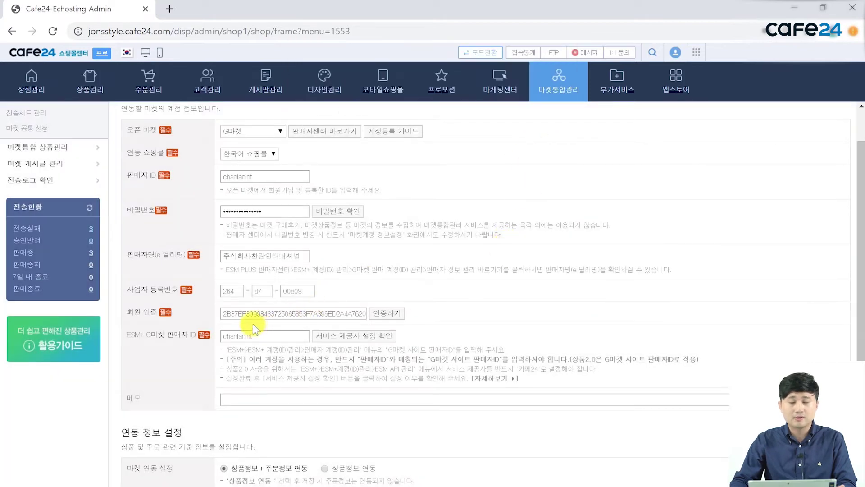
Examine the notes on the ESM+ G마켓 seller ID and the market linking options under 연동 정보 설정.
{"action": "scroll", "coordinate": [226, 426], "scroll_direction": "up", "scroll_amount": 2}
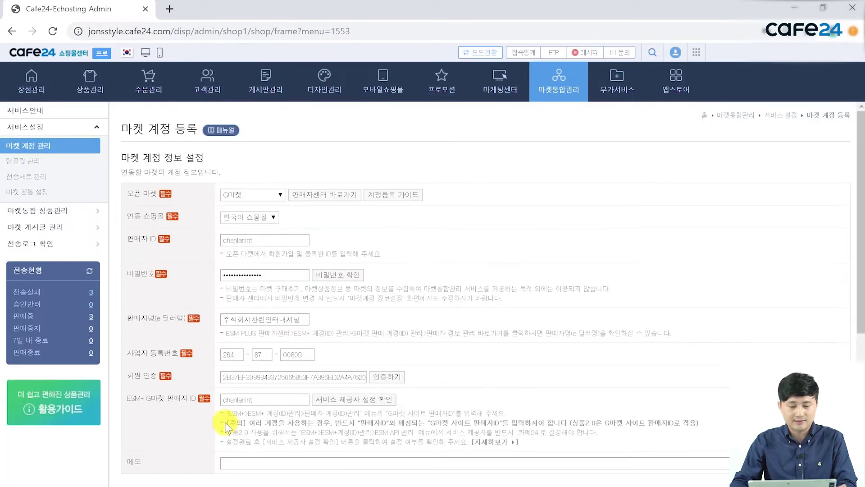
{"action": "left_click_drag", "start_coordinate": [230, 414], "coordinate": [407, 434]}
{"action": "left_click", "coordinate": [475, 385]}
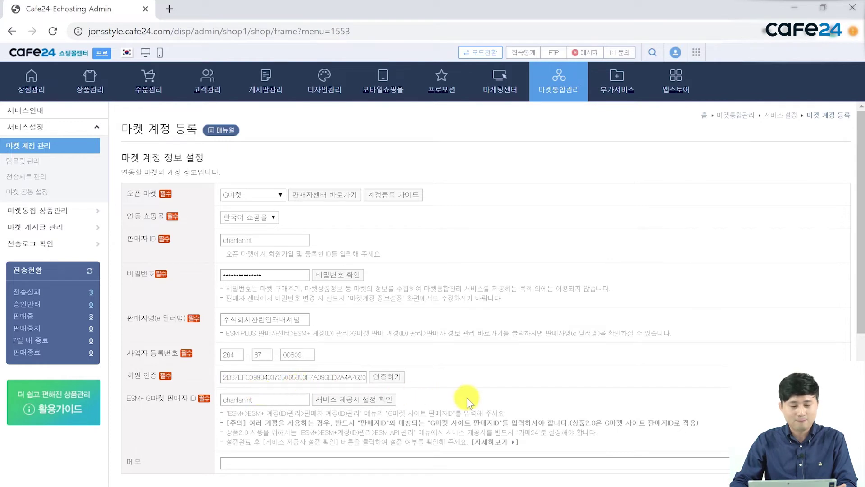
{"action": "scroll", "coordinate": [280, 359], "scroll_direction": "down", "scroll_amount": 3}
{"action": "left_click_drag", "start_coordinate": [151, 272], "coordinate": [181, 271]}
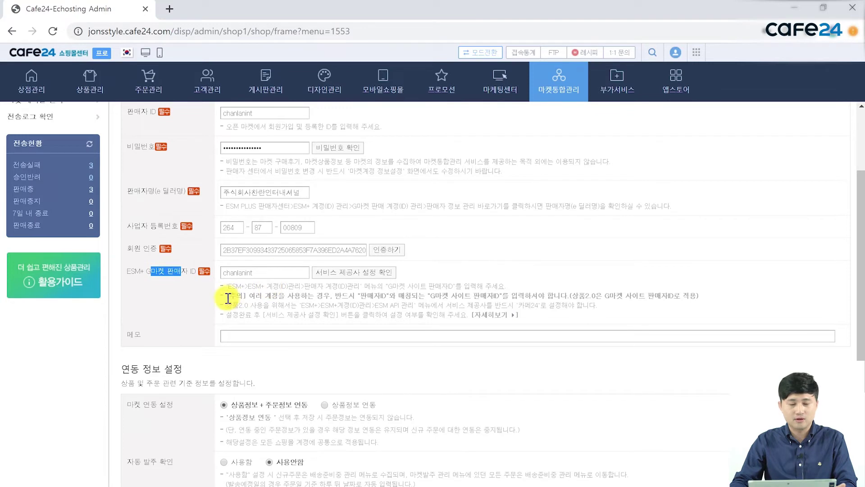
{"action": "scroll", "coordinate": [212, 318], "scroll_direction": "up", "scroll_amount": 3}
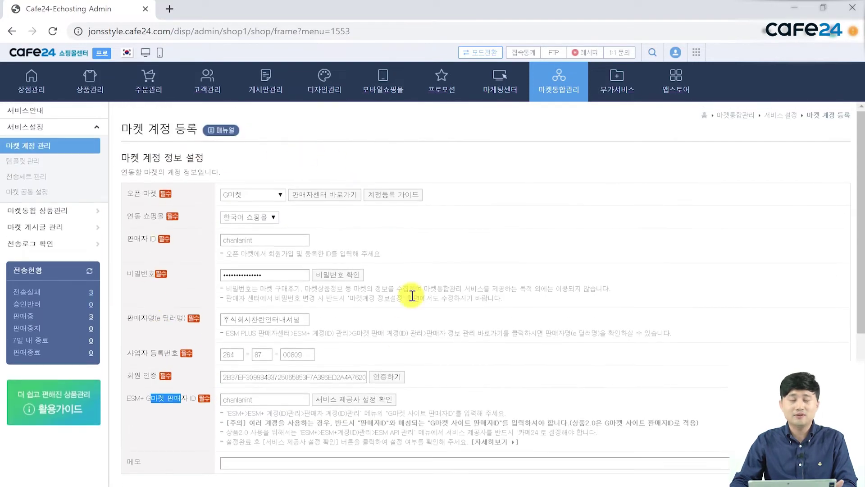
{"action": "scroll", "coordinate": [324, 361], "scroll_direction": "down", "scroll_amount": 6}
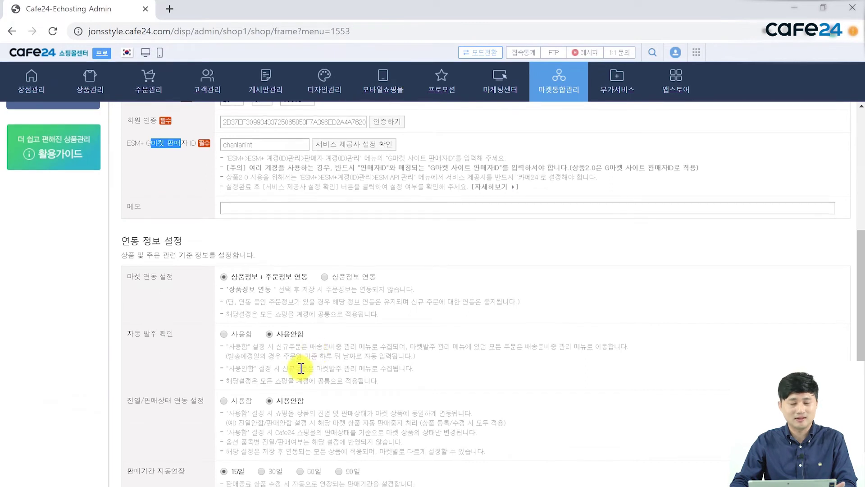
{"action": "scroll", "coordinate": [289, 360], "scroll_direction": "down", "scroll_amount": 2}
{"action": "left_click_drag", "start_coordinate": [119, 180], "coordinate": [188, 176]}
{"action": "left_click", "coordinate": [194, 176]}
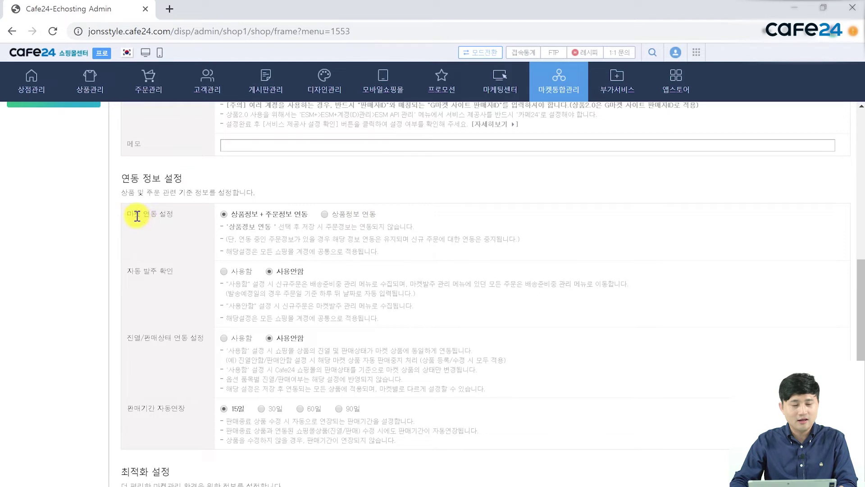
{"action": "left_click_drag", "start_coordinate": [137, 215], "coordinate": [186, 212]}
{"action": "left_click", "coordinate": [186, 212]}
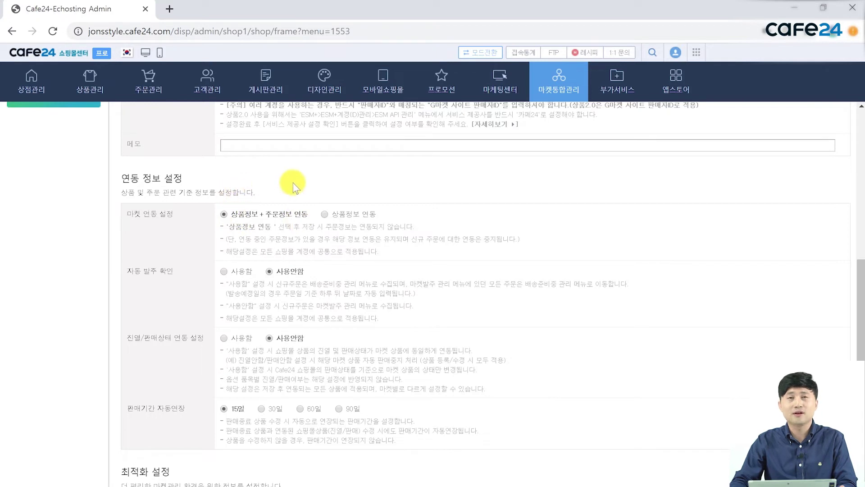
Set market linking to 상품정보 + 주문정보 연동 and the automatic sales period extension to 60일.
{"action": "left_click", "coordinate": [328, 214]}
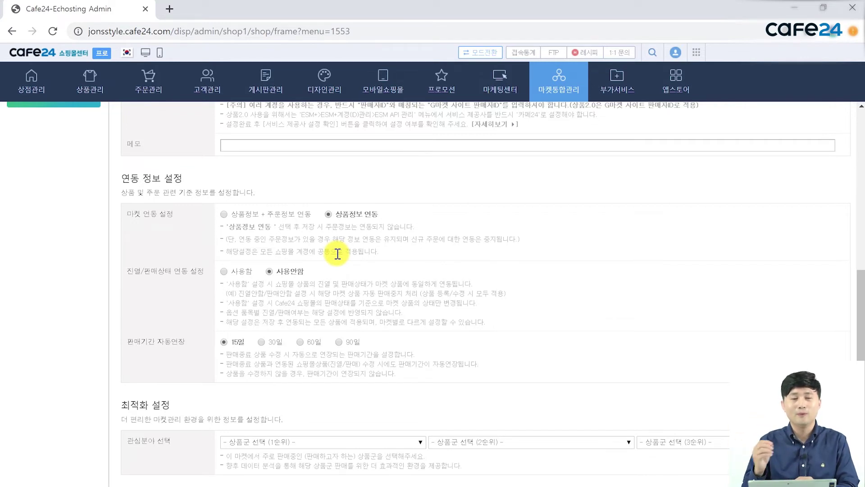
{"action": "left_click", "coordinate": [223, 214]}
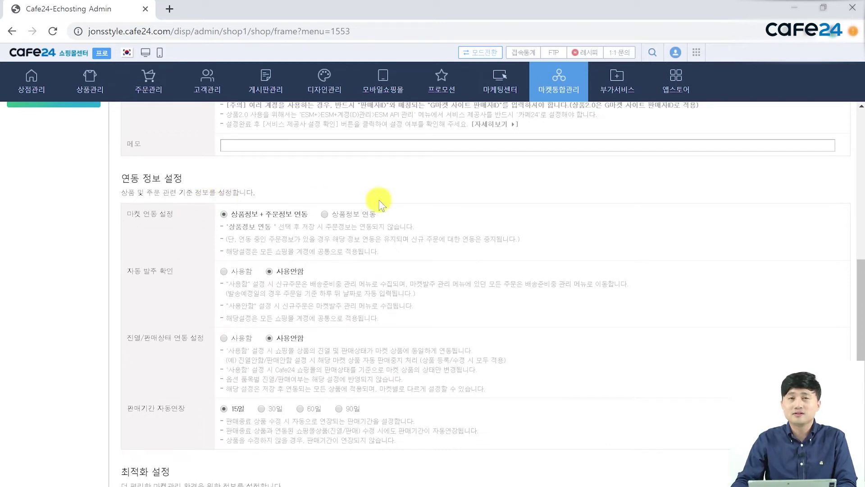
{"action": "scroll", "coordinate": [206, 270], "scroll_direction": "down", "scroll_amount": 2}
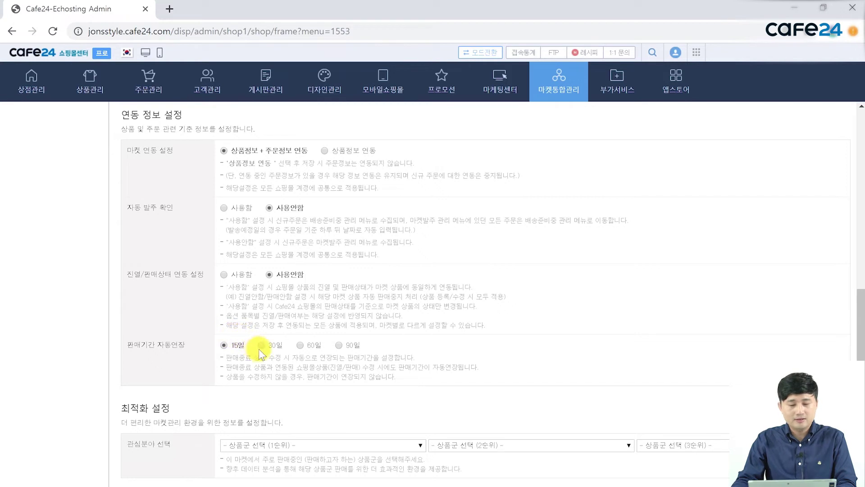
{"action": "left_click", "coordinate": [306, 346]}
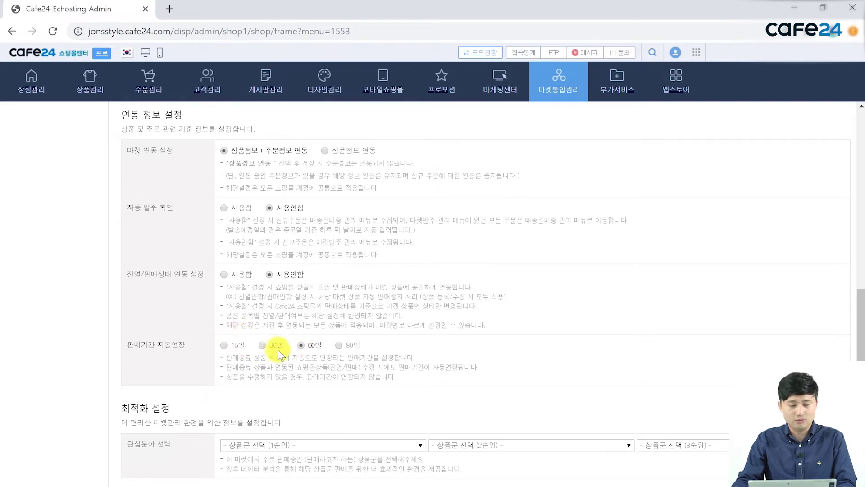
Save the G마켓 account registration with interest categories 의류, 구두/신발 and 가방 and the personal-information consent given.
{"action": "scroll", "coordinate": [280, 354], "scroll_direction": "down", "scroll_amount": 1}
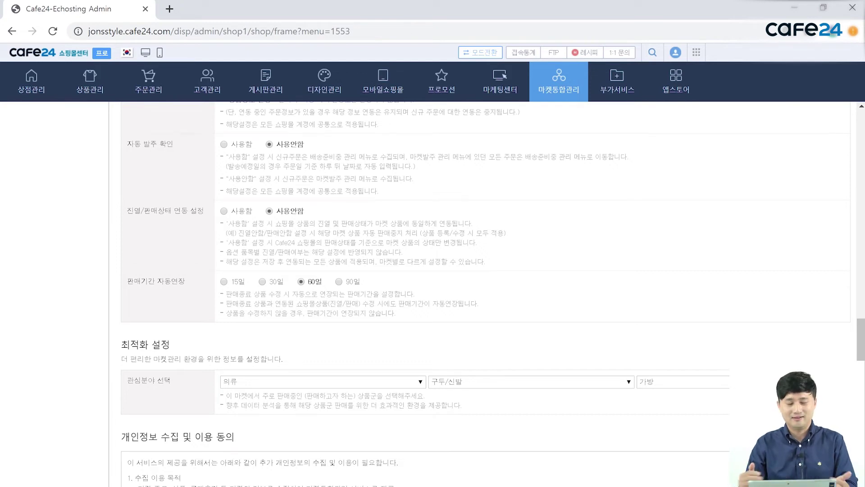
{"action": "scroll", "coordinate": [399, 473], "scroll_direction": "down", "scroll_amount": 1}
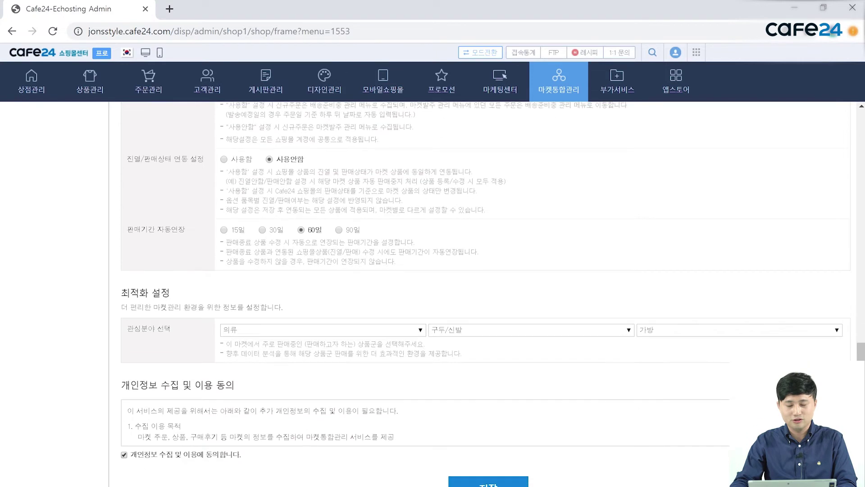
{"action": "left_click", "coordinate": [488, 482]}
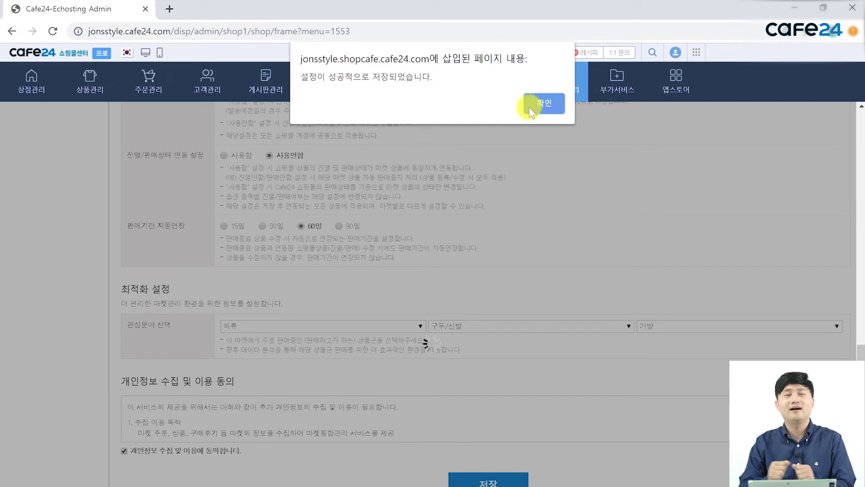
Dismiss the save confirmation and check the G마켓 entry in the market account list (마켓 계정 관리).
{"action": "left_click", "coordinate": [553, 106]}
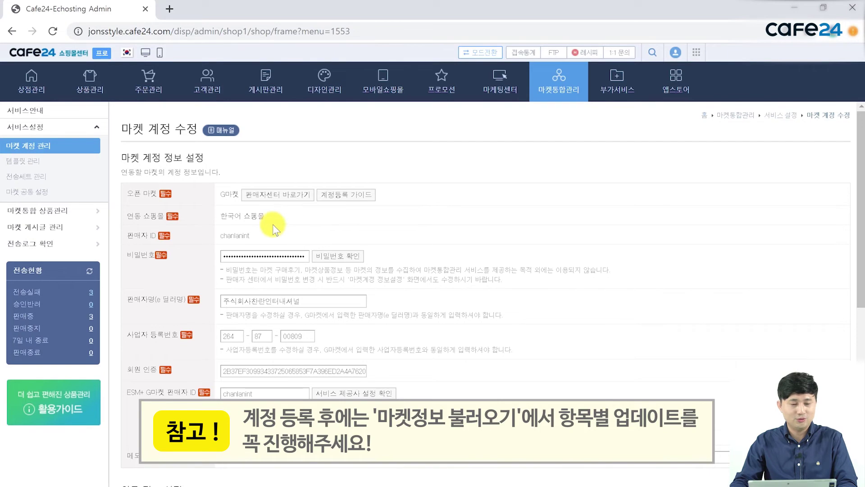
{"action": "left_click", "coordinate": [36, 146]}
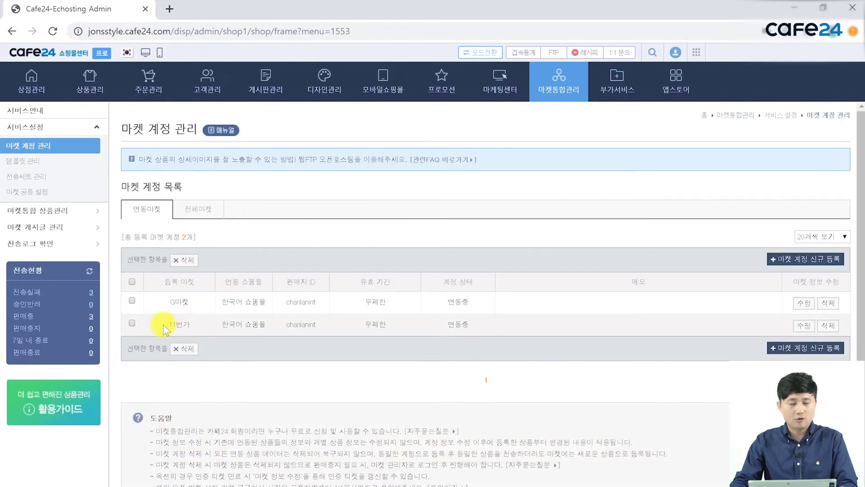
{"action": "left_click_drag", "start_coordinate": [157, 299], "coordinate": [644, 294]}
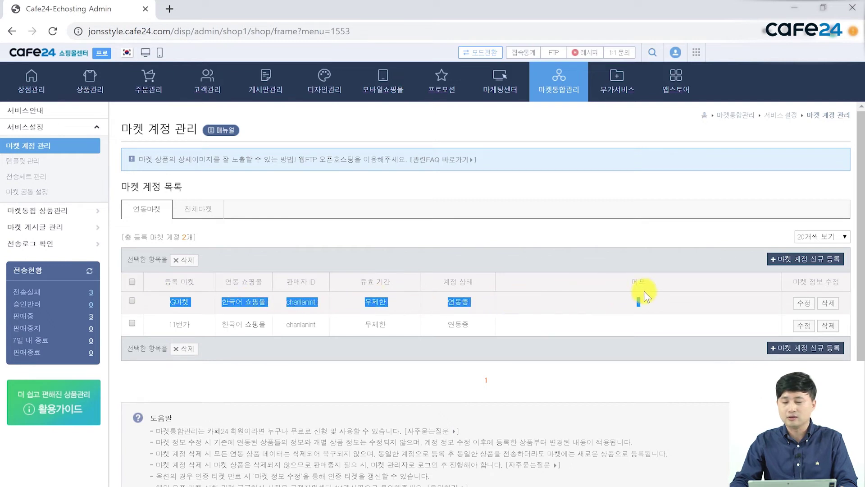
{"action": "left_click", "coordinate": [691, 299]}
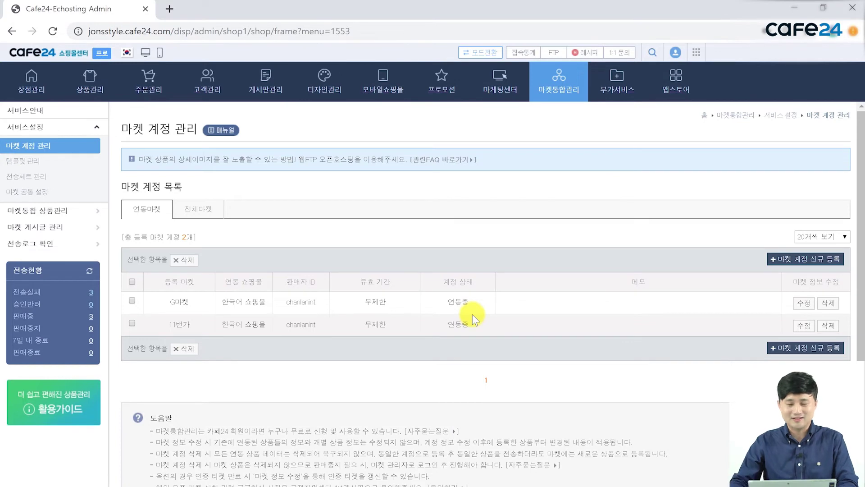
Edit the G마켓 account, setting automatic sales period extension to 90일 and 자동 발주 확인 to 사용함, and save it.
{"action": "left_click", "coordinate": [805, 304]}
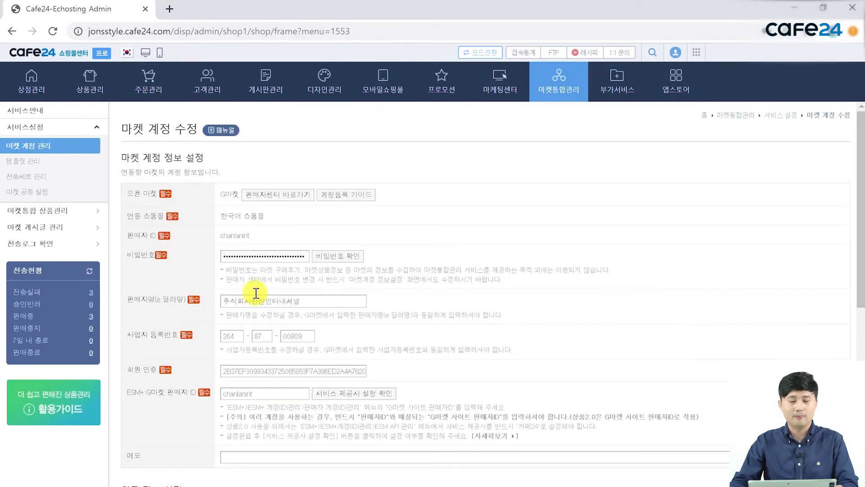
{"action": "scroll", "coordinate": [415, 332], "scroll_direction": "down", "scroll_amount": 3}
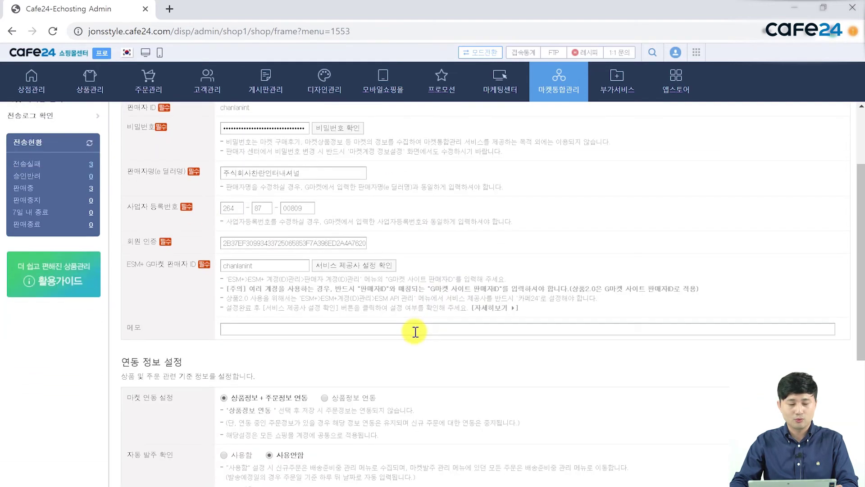
{"action": "scroll", "coordinate": [414, 332], "scroll_direction": "down", "scroll_amount": 3}
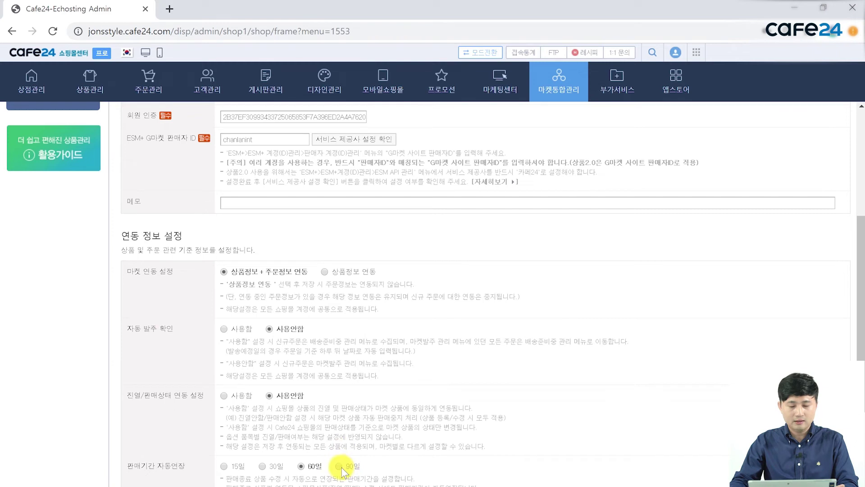
{"action": "left_click", "coordinate": [224, 329]}
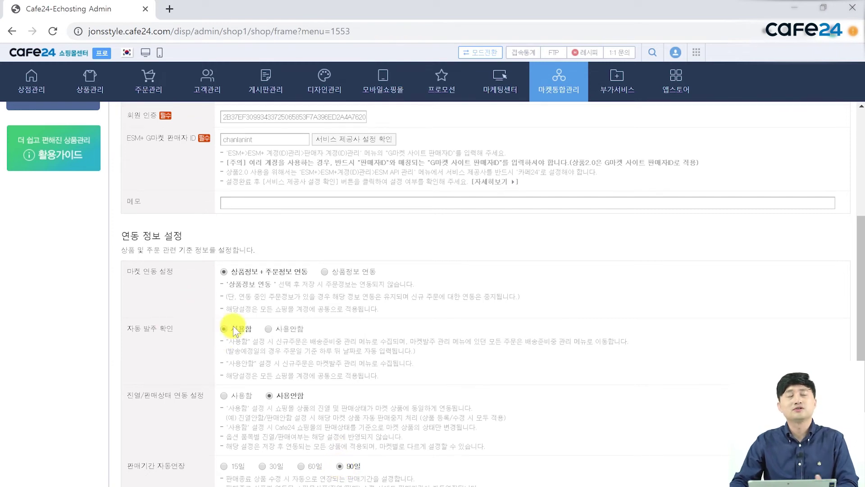
{"action": "scroll", "coordinate": [388, 326], "scroll_direction": "down", "scroll_amount": 7}
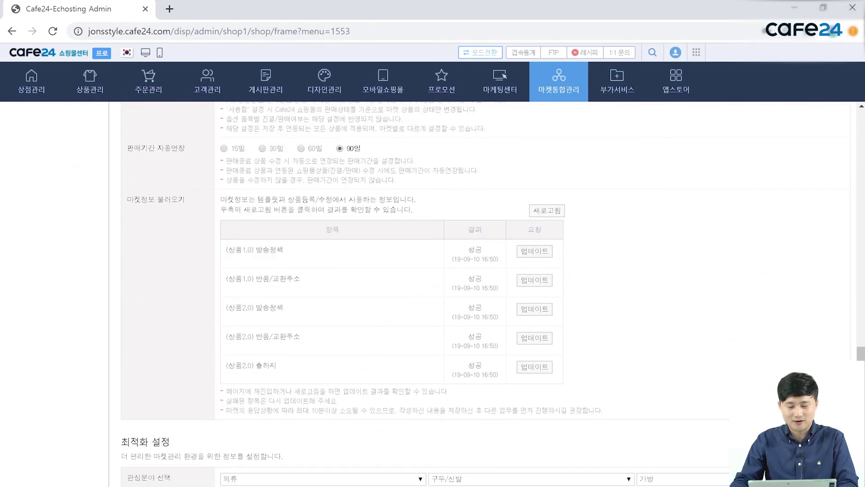
{"action": "left_click", "coordinate": [473, 485]}
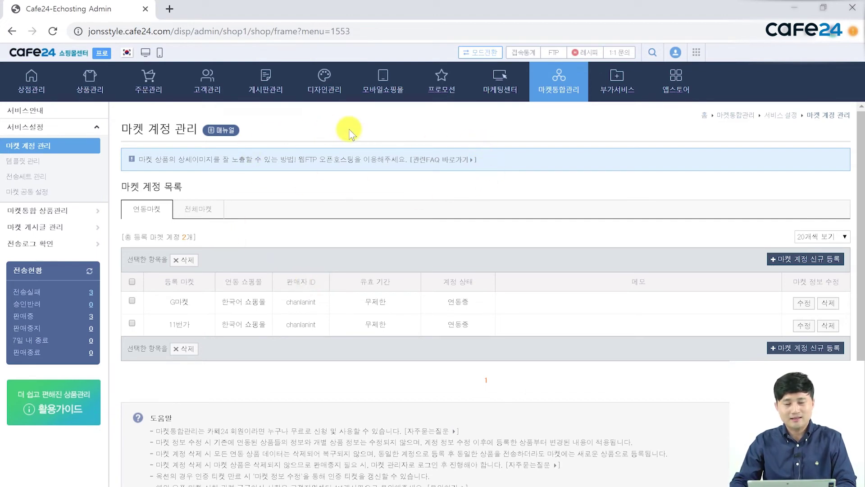
Examine the market order and sales status and the domestic and overseas supported open markets in the 마켓통합관리 service overview.
{"action": "left_click", "coordinate": [541, 80]}
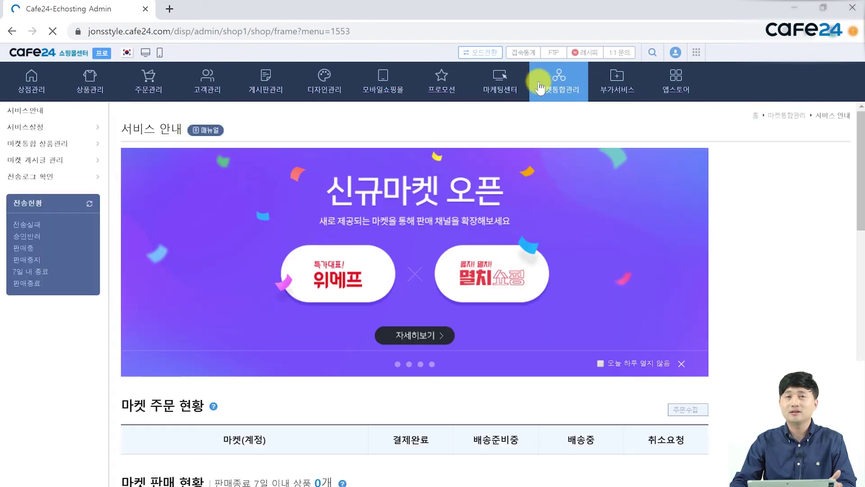
{"action": "scroll", "coordinate": [601, 149], "scroll_direction": "down", "scroll_amount": 4}
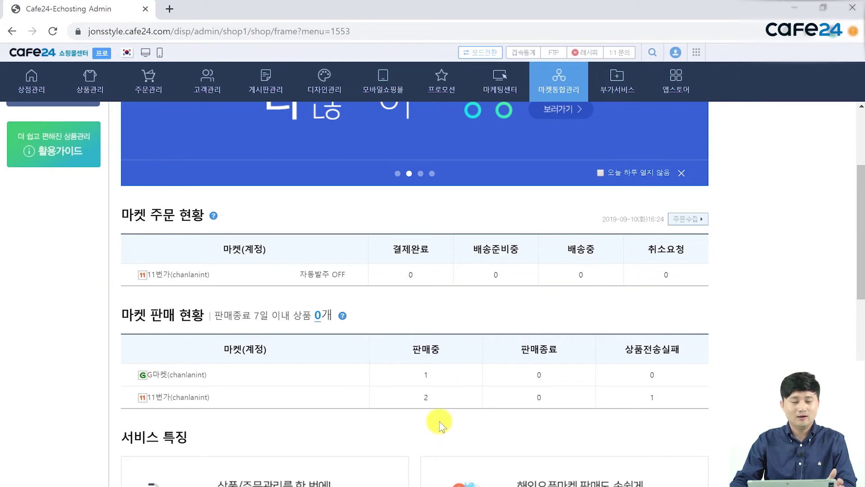
{"action": "scroll", "coordinate": [440, 424], "scroll_direction": "down", "scroll_amount": 10}
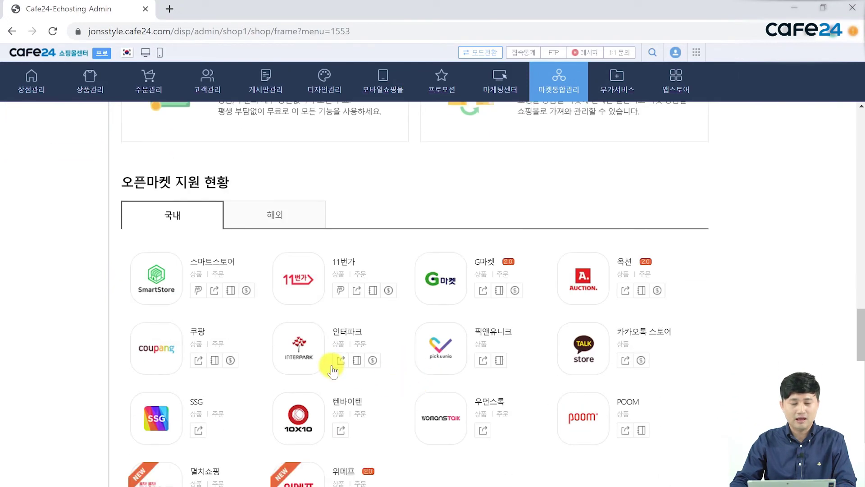
{"action": "left_click", "coordinate": [273, 218]}
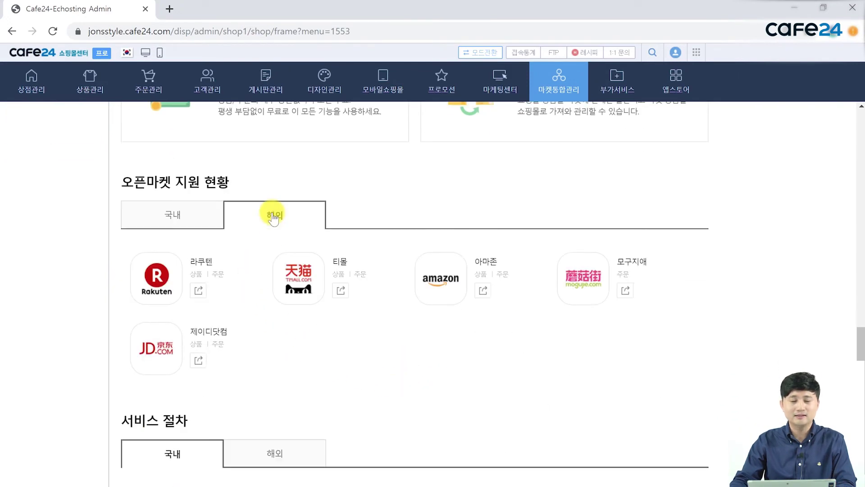
{"action": "left_click", "coordinate": [160, 227]}
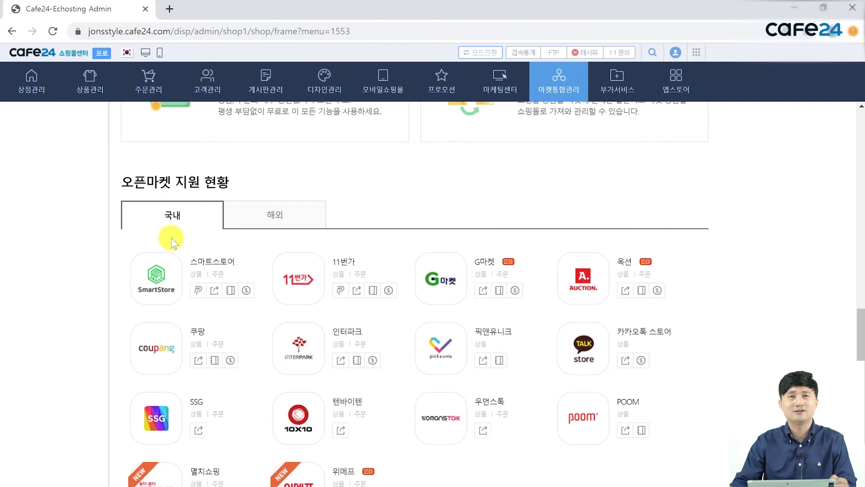
{"action": "scroll", "coordinate": [163, 235], "scroll_direction": "up", "scroll_amount": 4}
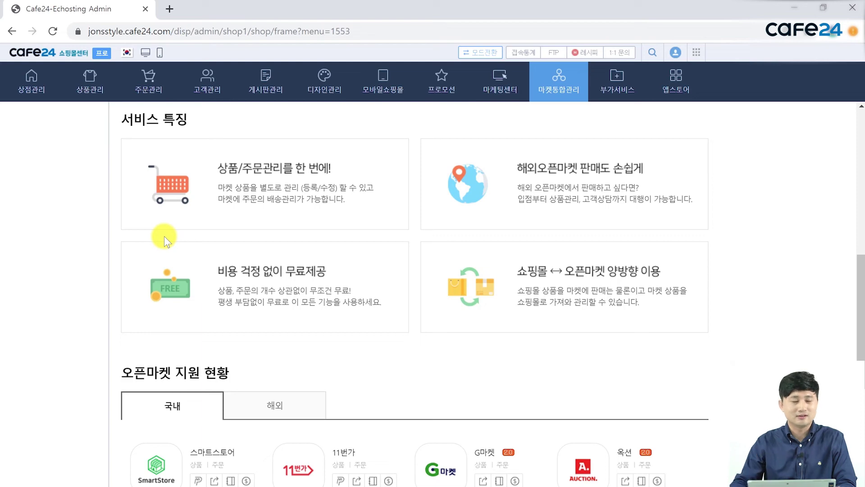
{"action": "scroll", "coordinate": [164, 243], "scroll_direction": "up", "scroll_amount": 10}
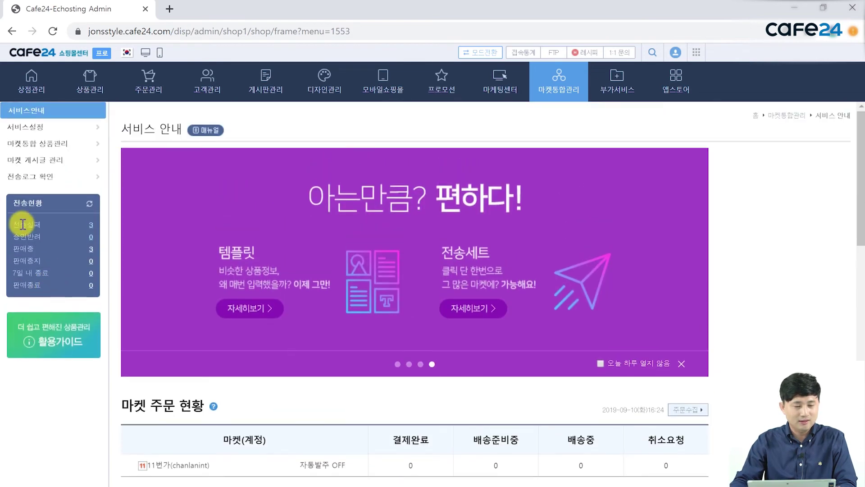
List the failed transmissions (전송실패) in the 상품관리 로그 and read the failure reason of the newest entry.
{"action": "left_click", "coordinate": [27, 178]}
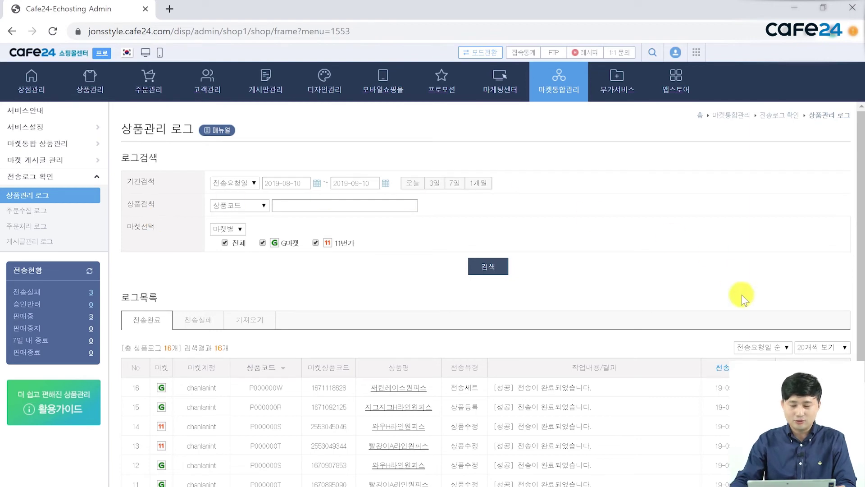
{"action": "scroll", "coordinate": [484, 397], "scroll_direction": "down", "scroll_amount": 2}
{"action": "left_click_drag", "start_coordinate": [498, 324], "coordinate": [513, 323]}
{"action": "left_click", "coordinate": [197, 256]}
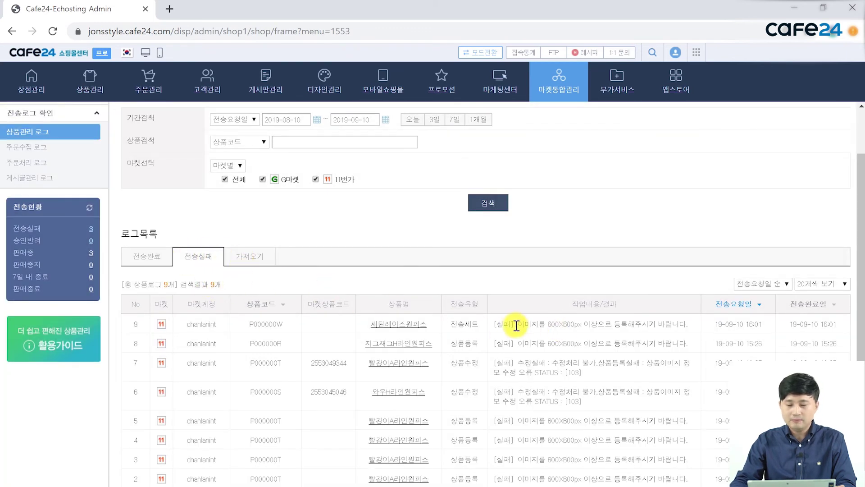
{"action": "left_click_drag", "start_coordinate": [513, 324], "coordinate": [666, 324]}
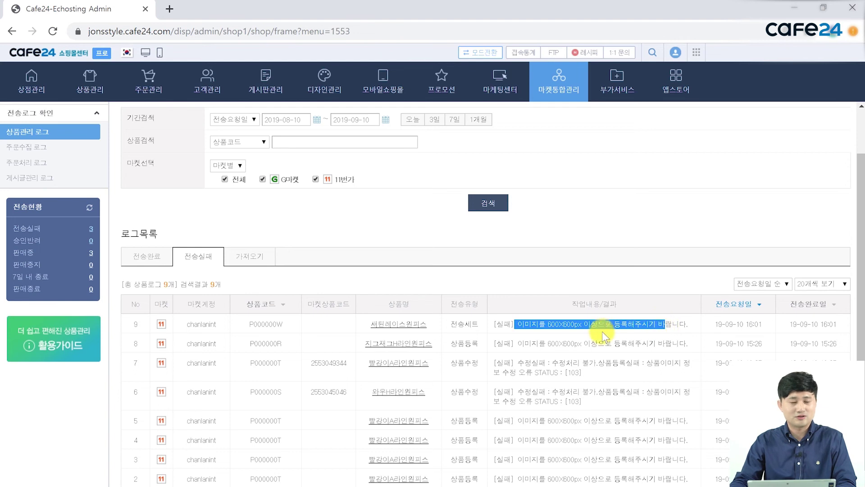
Refresh the 전송현황 summary, check its 전송실패 item, and refresh the summary once more.
{"action": "scroll", "coordinate": [602, 331], "scroll_direction": "up", "scroll_amount": 2}
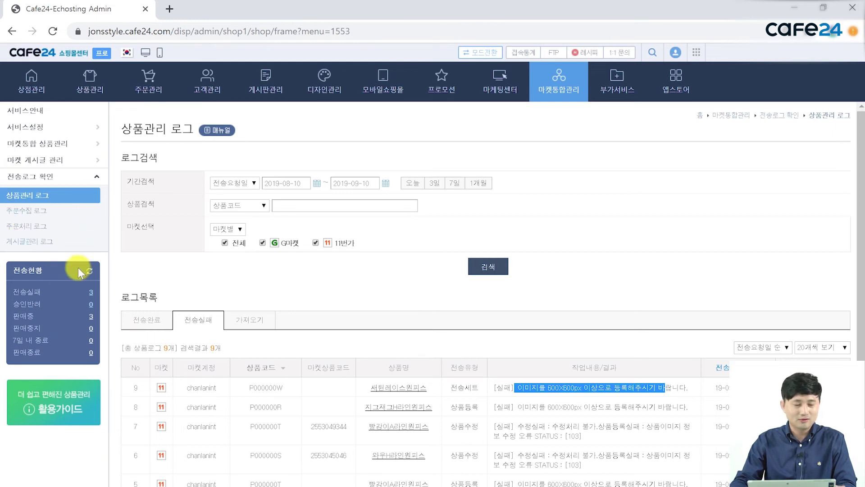
{"action": "left_click", "coordinate": [90, 272]}
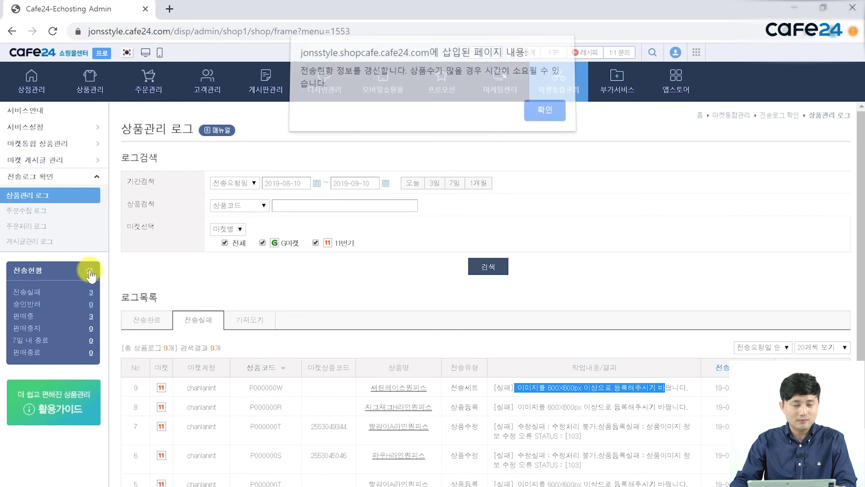
{"action": "left_click", "coordinate": [530, 118]}
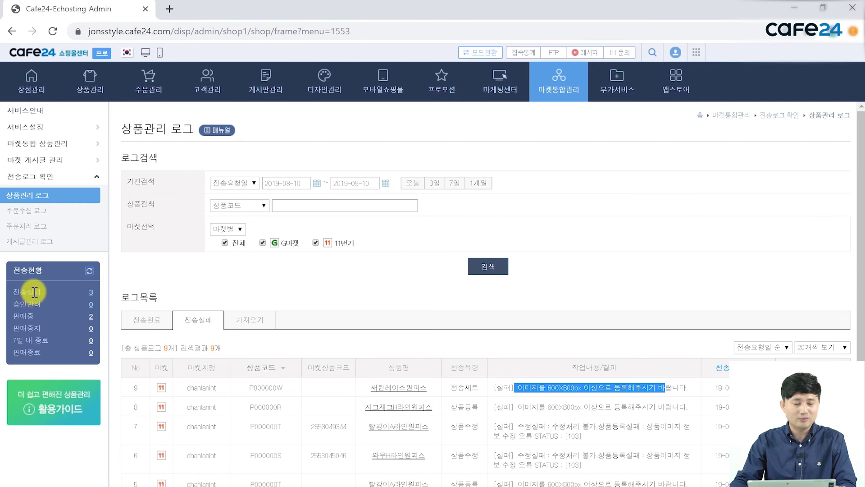
{"action": "left_click_drag", "start_coordinate": [49, 290], "coordinate": [16, 293]}
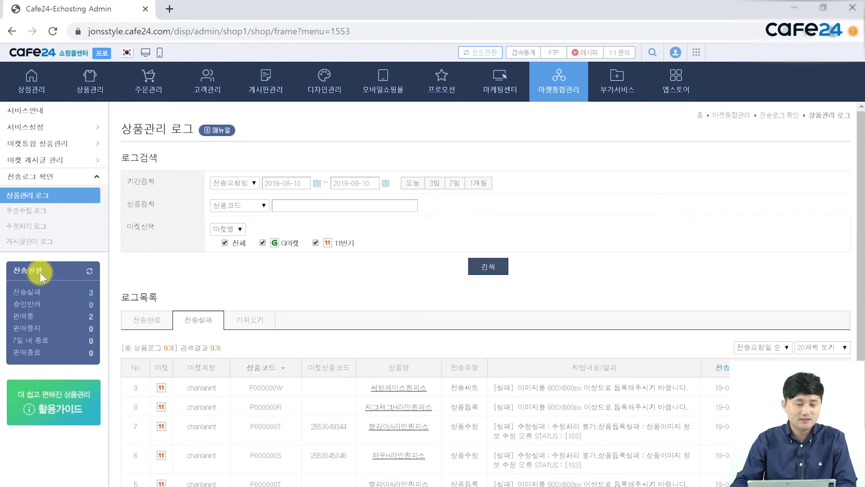
{"action": "left_click", "coordinate": [89, 271]}
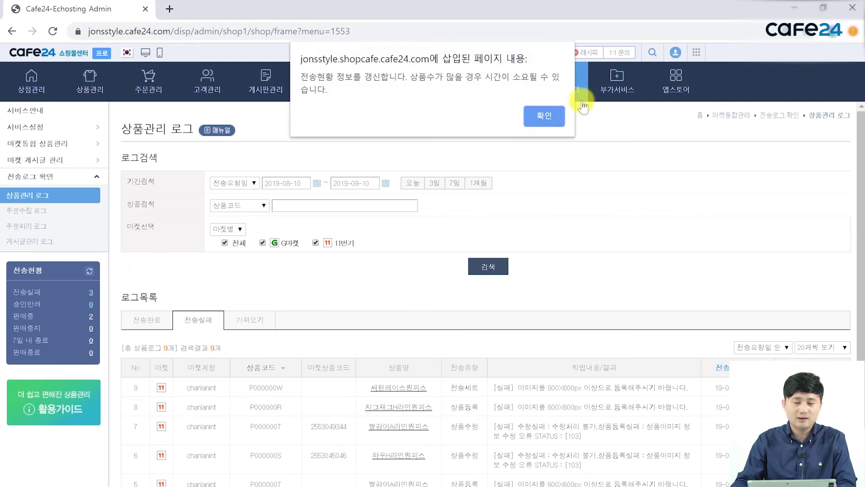
{"action": "left_click", "coordinate": [549, 114]}
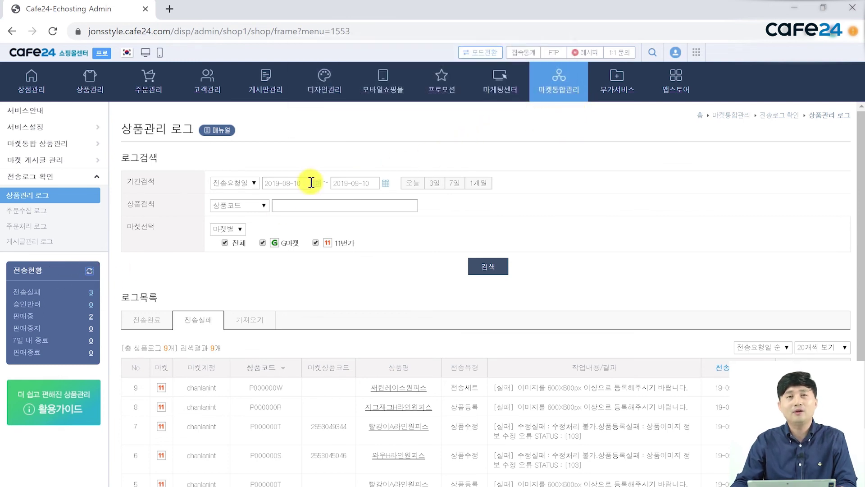